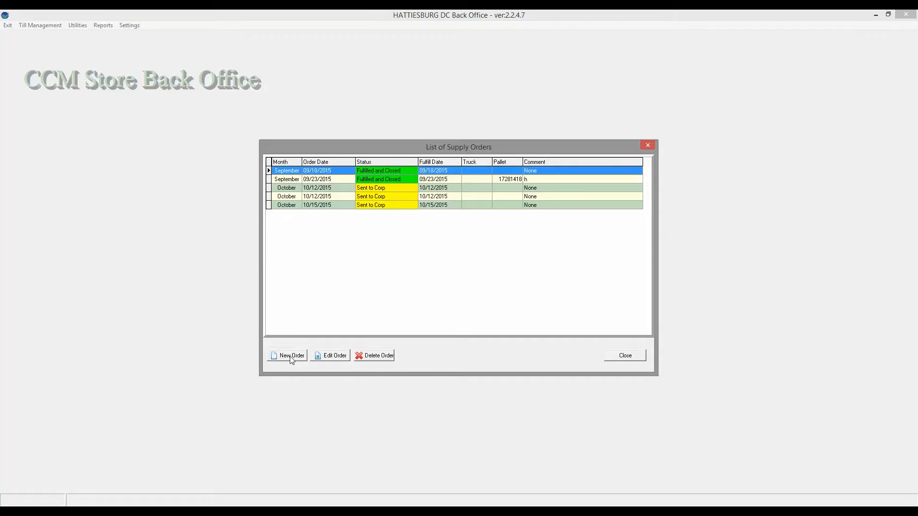
Step: Create a new supply order and open it for editing
left_click(291, 358)
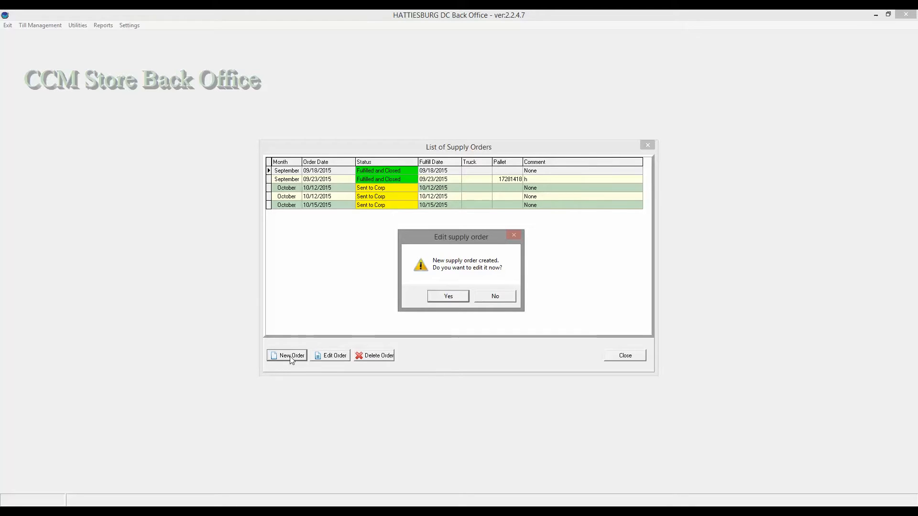
left_click(449, 297)
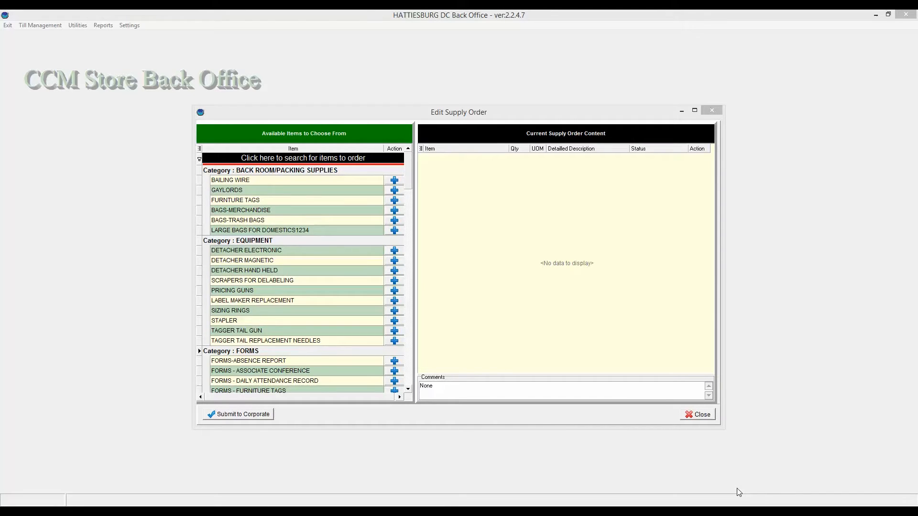
Step: Add SIGNS - 50% OFF, SIGNS - 70% OFF and SIGNS - 75% OFF to the order from the signs list
left_click_drag(409, 176, 406, 327)
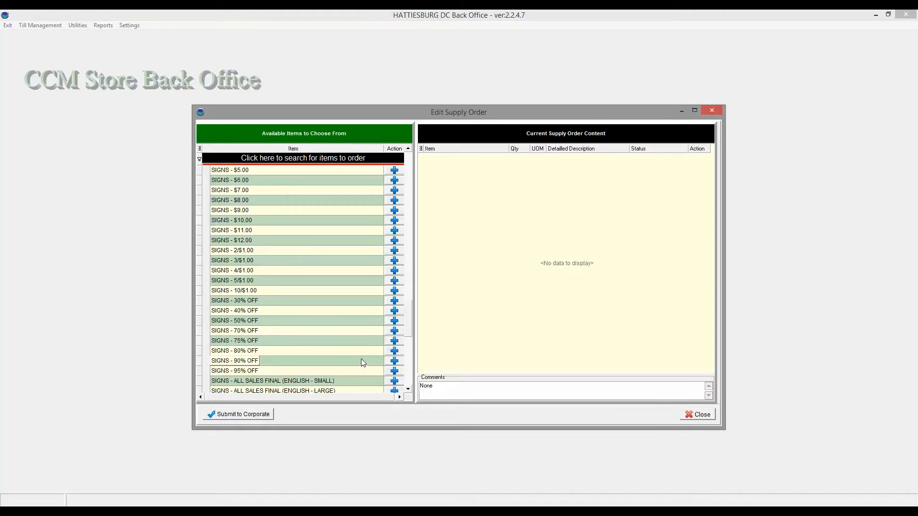
left_click(396, 323)
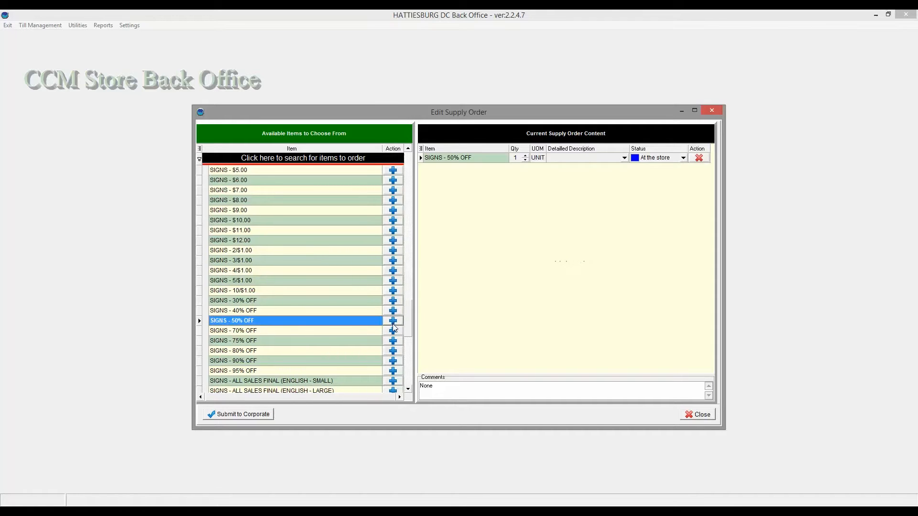
left_click(391, 333)
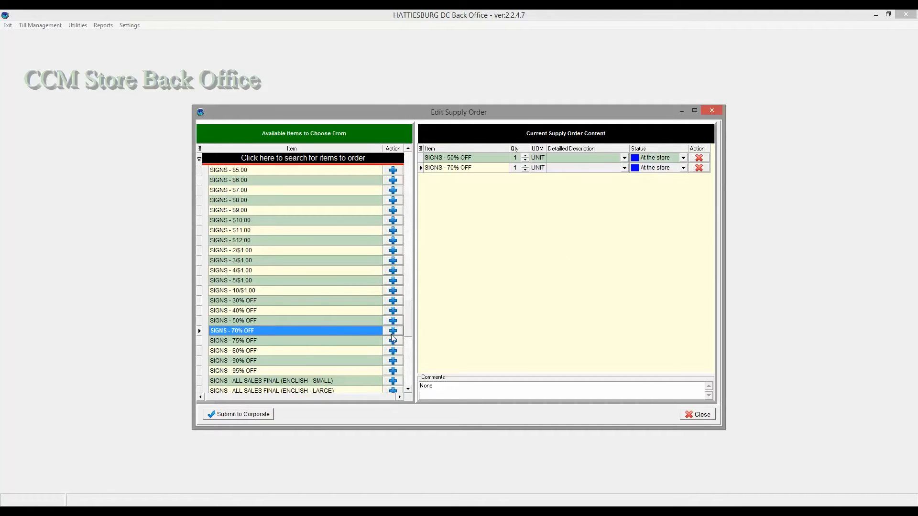
left_click(390, 339)
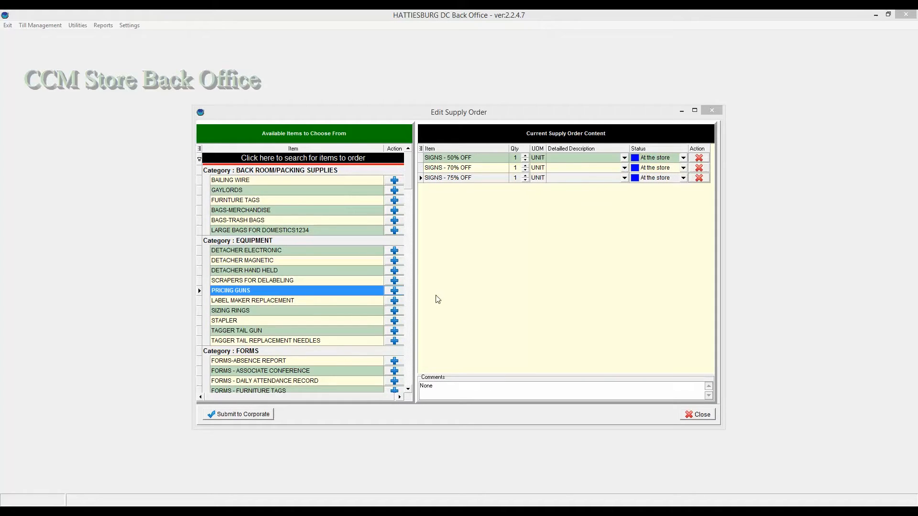
Step: Search the available items for ink and add INK/TONER to the order
left_click(376, 161)
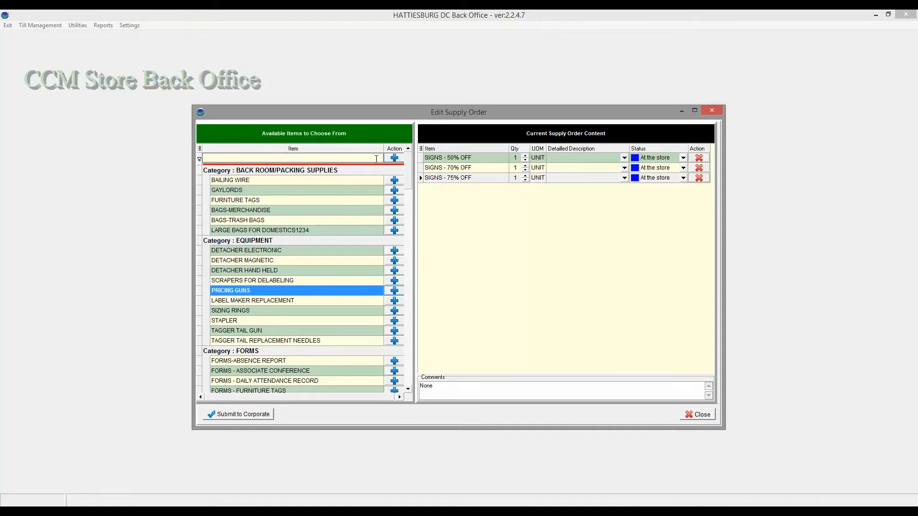
type("ink")
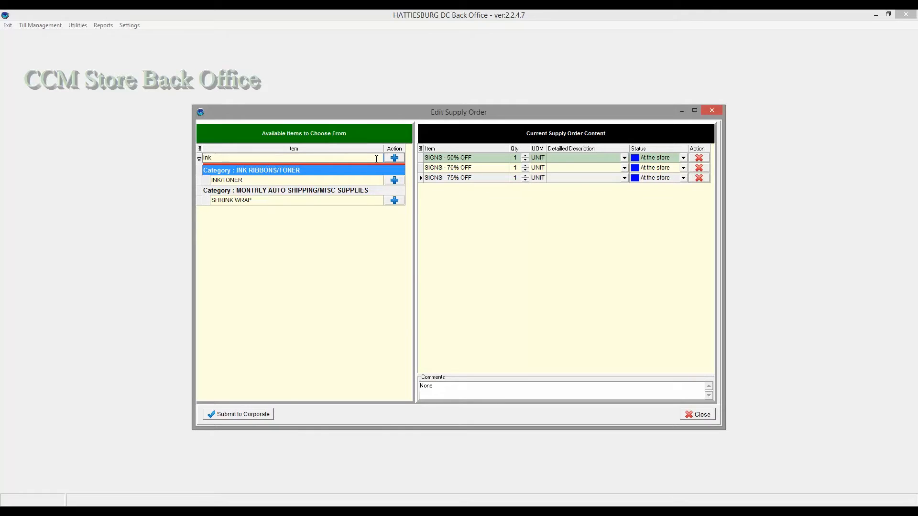
left_click(392, 181)
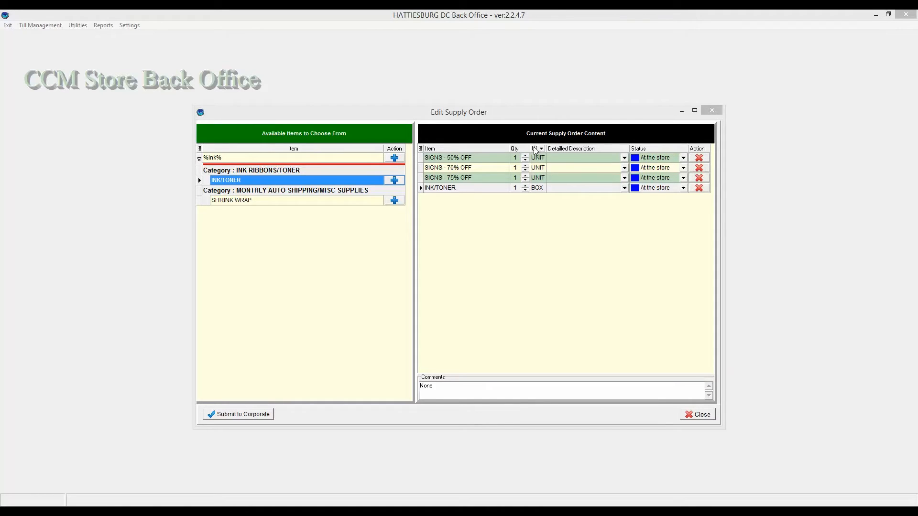
double_click(526, 156)
double_click(525, 160)
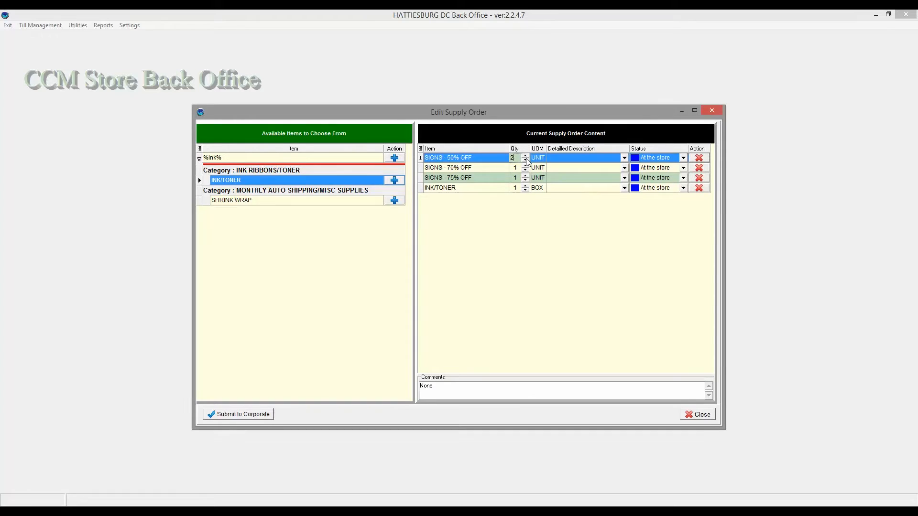
left_click(623, 159)
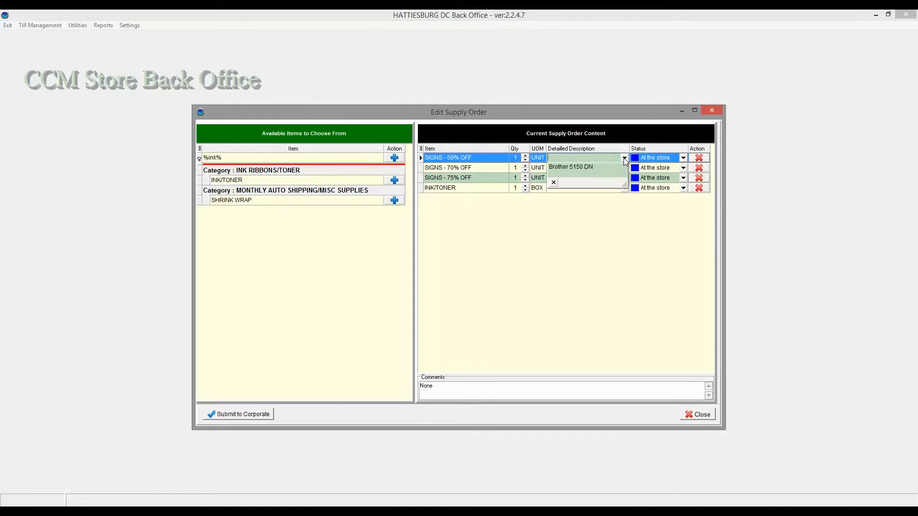
left_click(624, 159)
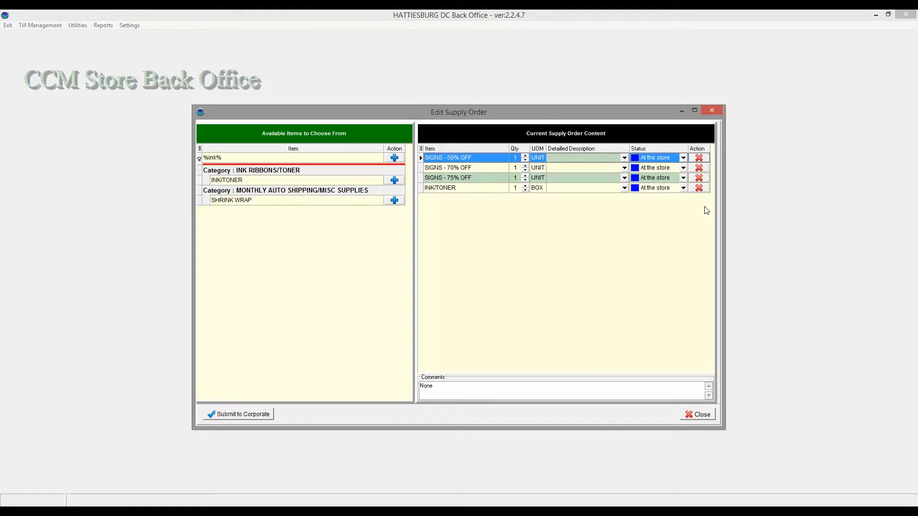
Step: Remove the SIGNS - 75% OFF line from the order
left_click(699, 178)
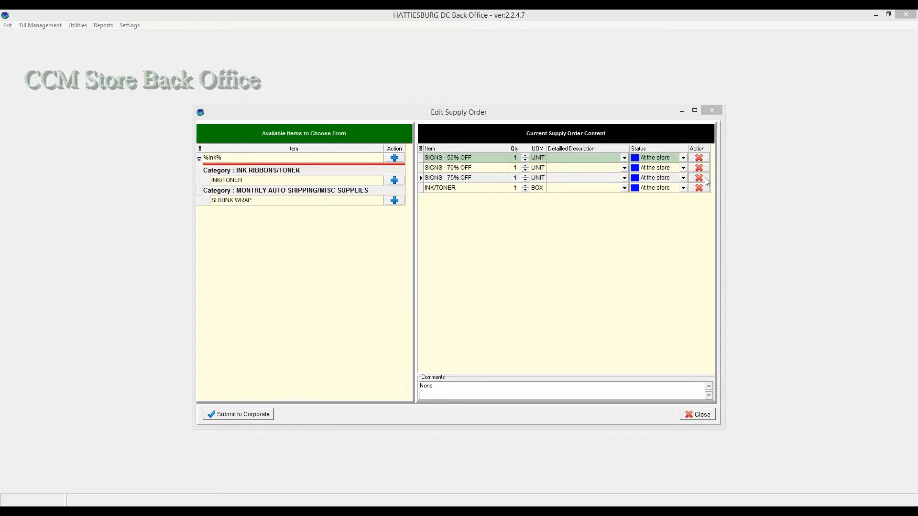
left_click(417, 286)
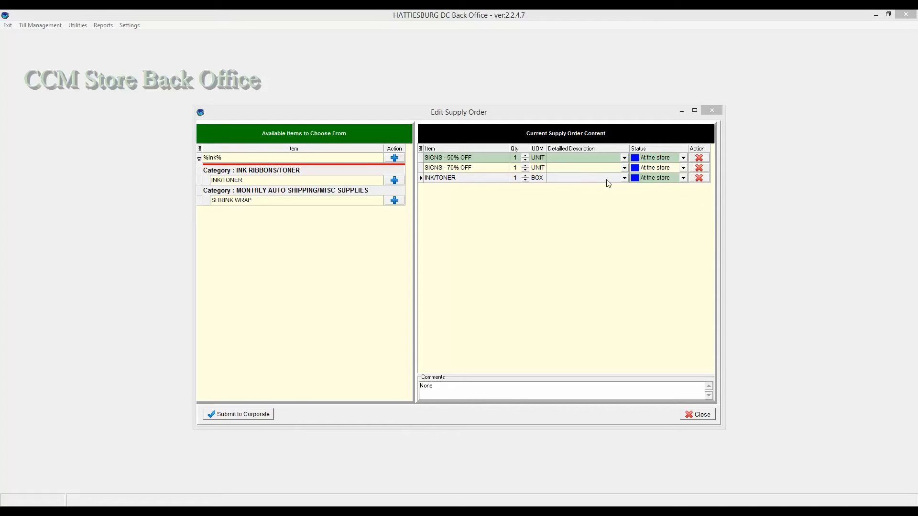
Step: Set the INK/TONER line's detailed description to Brother 5150 DN
left_click(554, 177)
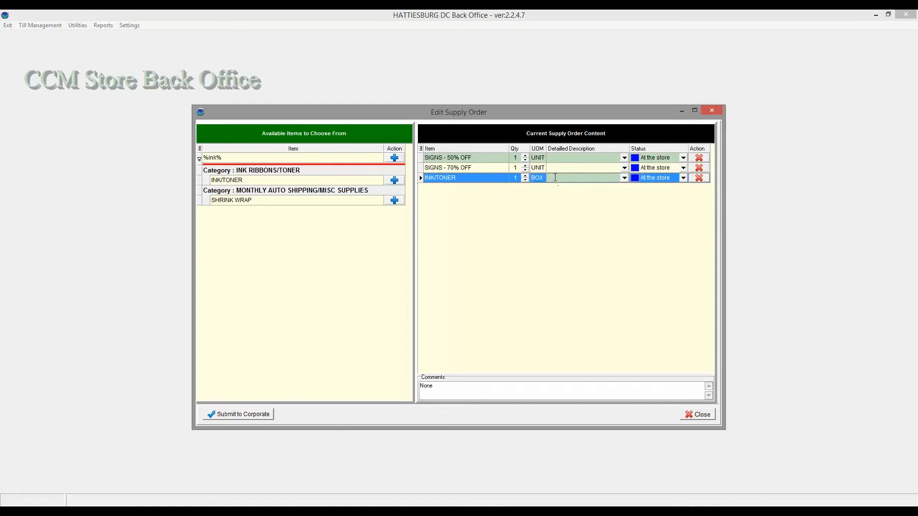
type("Brother 5150 DN")
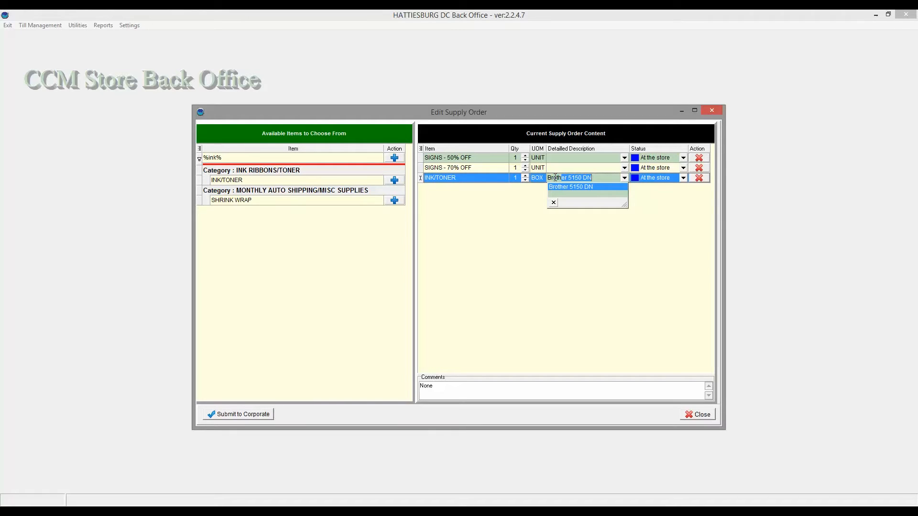
key("End")
key("Return")
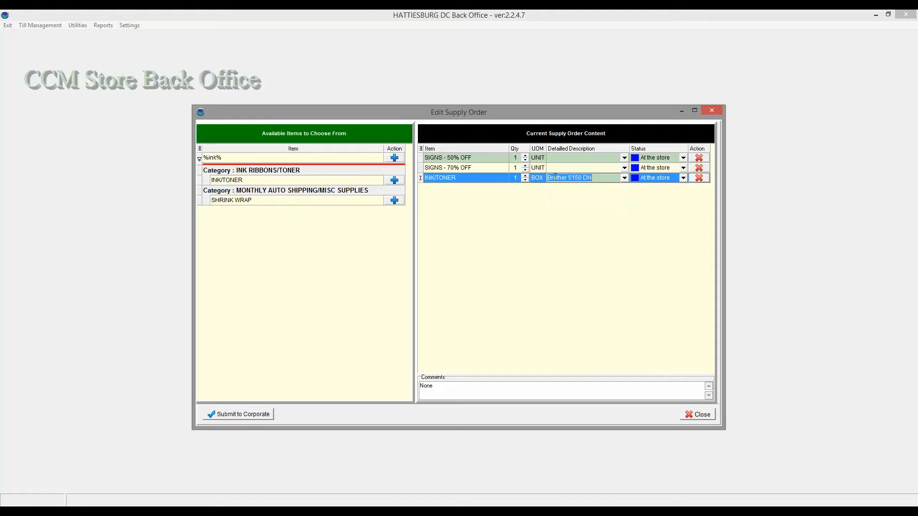
left_click(624, 179)
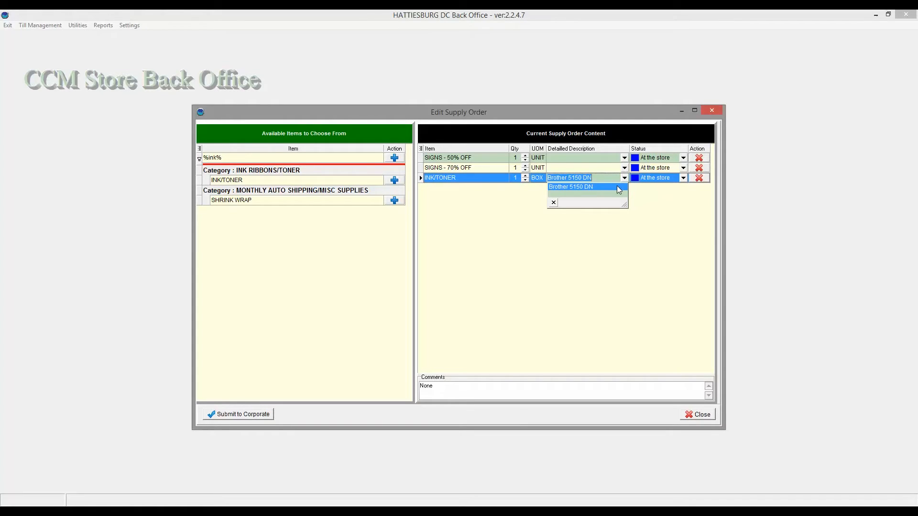
left_click(648, 202)
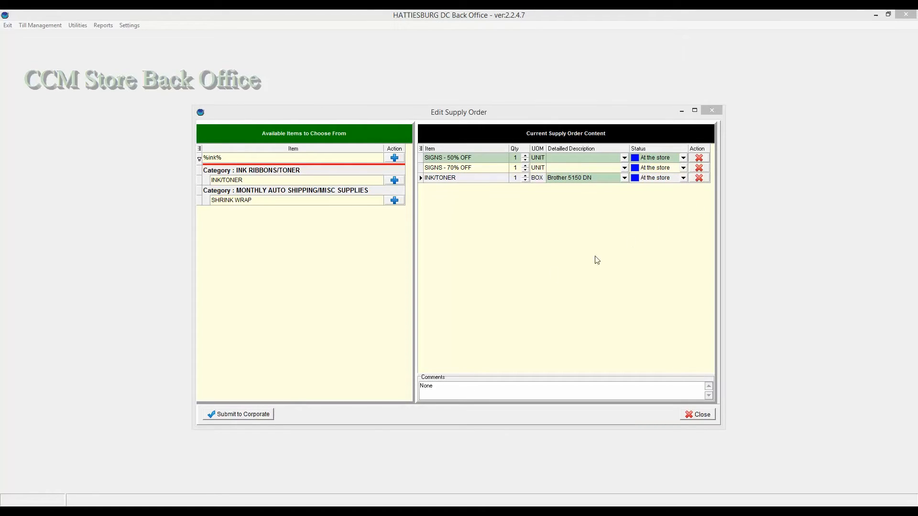
Step: Submit the supply order to corporate, acknowledge the confirmation, and close the order editor
left_click(259, 417)
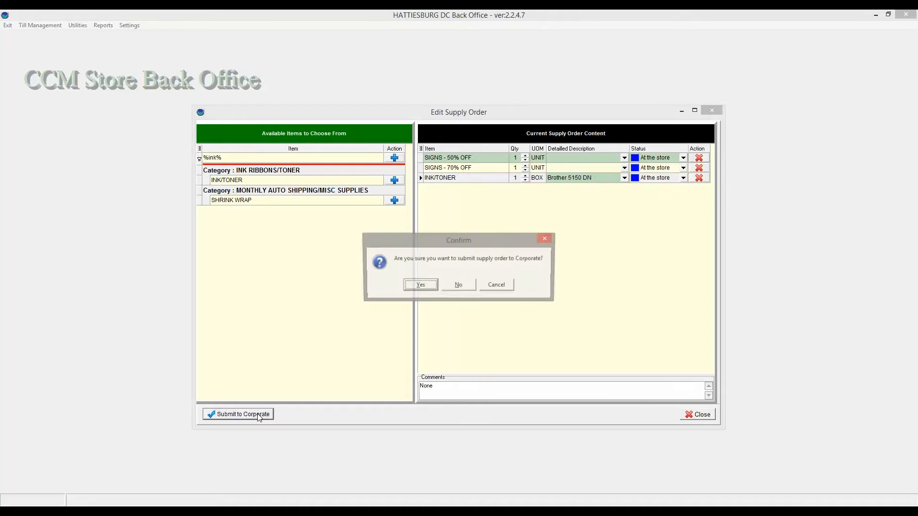
left_click(413, 288)
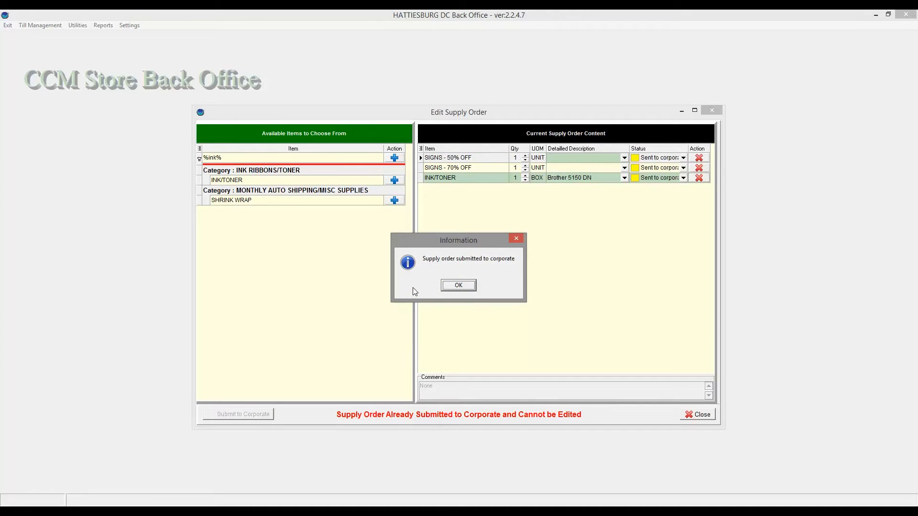
left_click(457, 286)
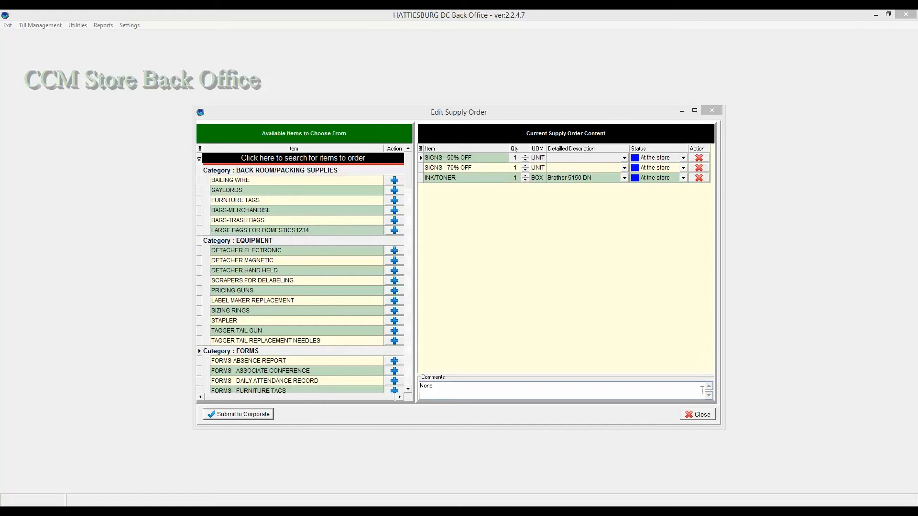
left_click(704, 417)
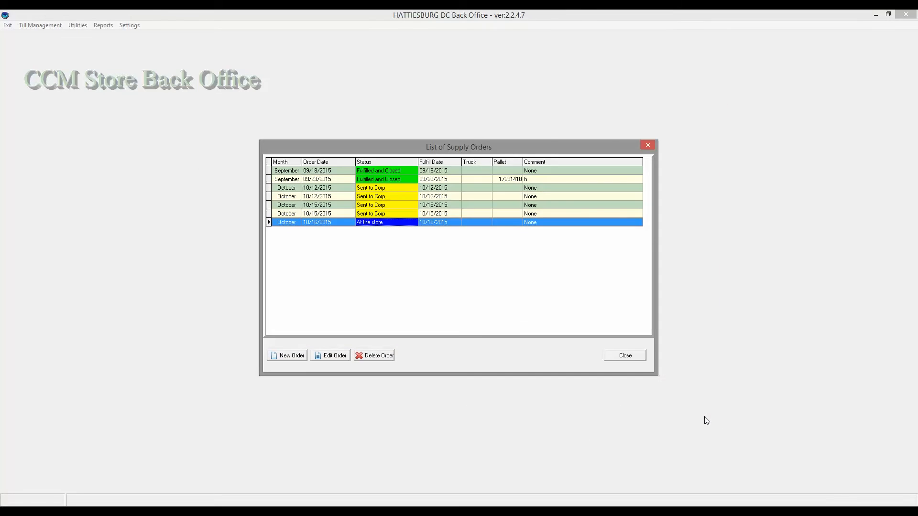
Step: Reopen the 10/16/2015 supply order for editing and close it again
double_click(412, 225)
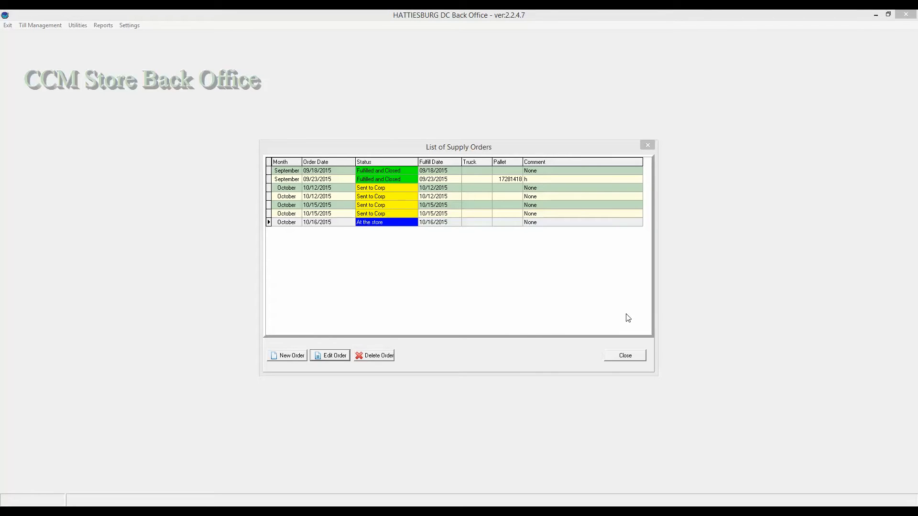
left_click(286, 225)
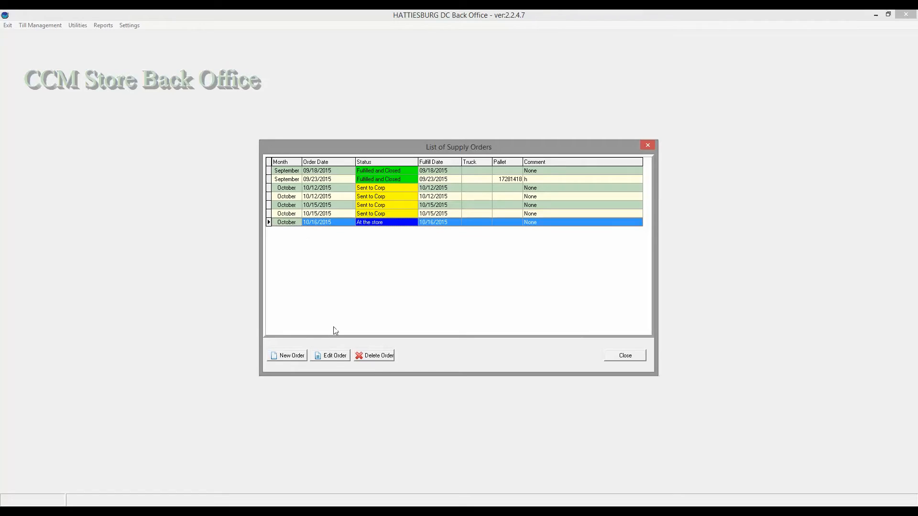
left_click(334, 356)
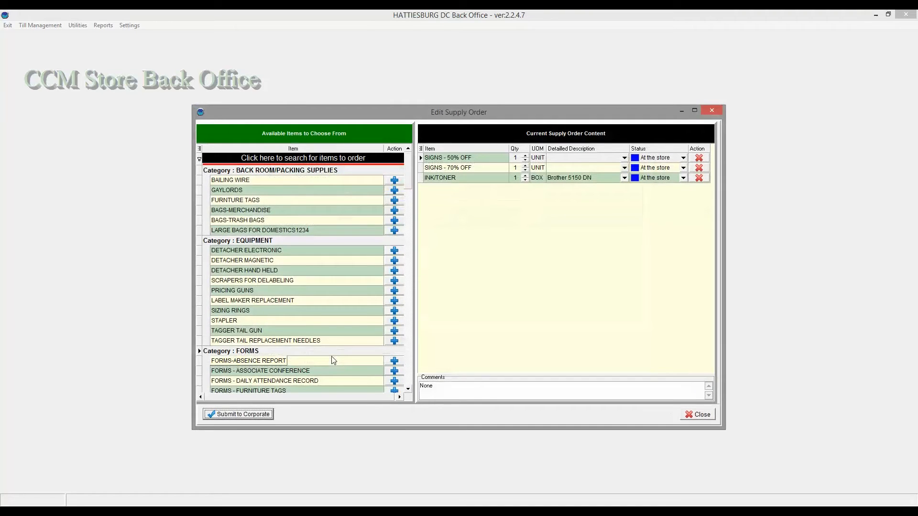
left_click(697, 414)
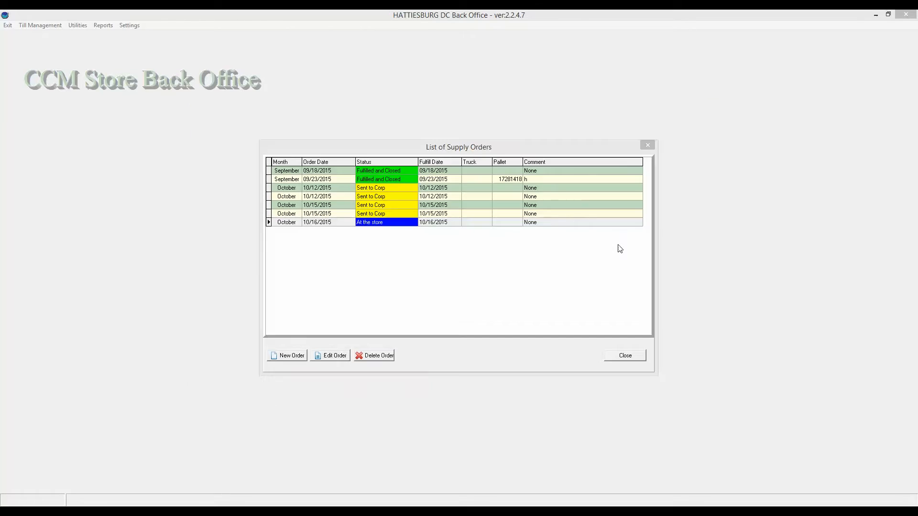
Step: Delete the 10/16/2015 supply order from the list of supply orders
left_click(283, 224)
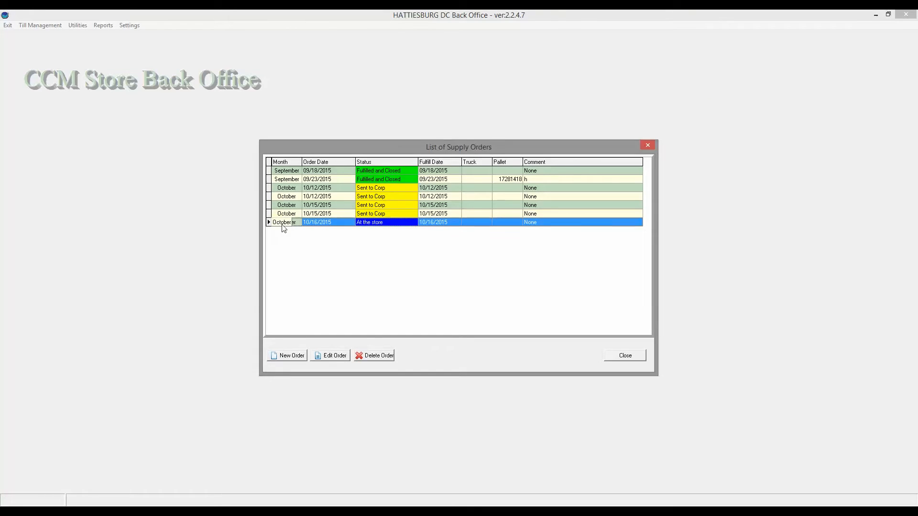
left_click(371, 358)
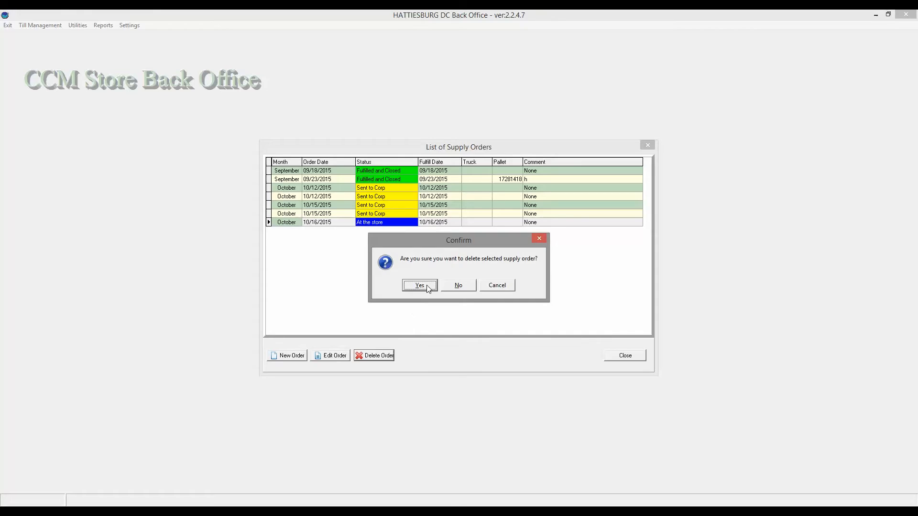
left_click(428, 288)
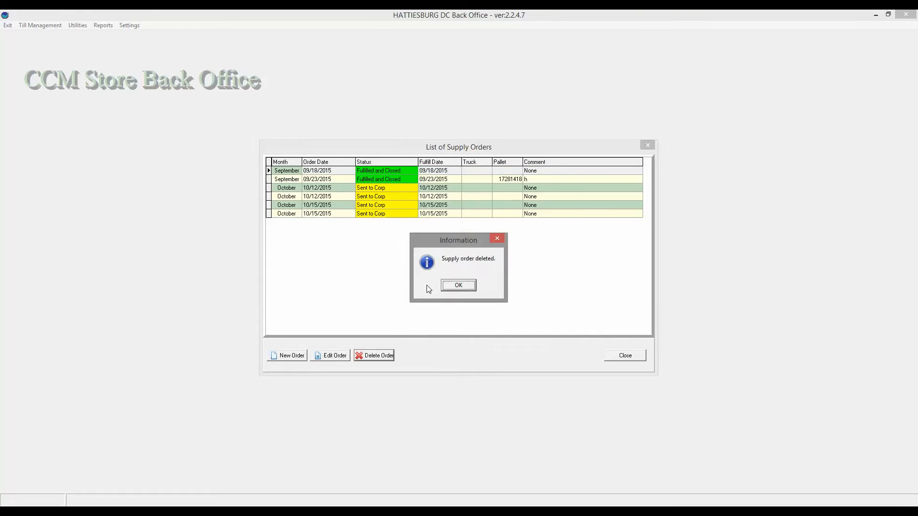
left_click(452, 287)
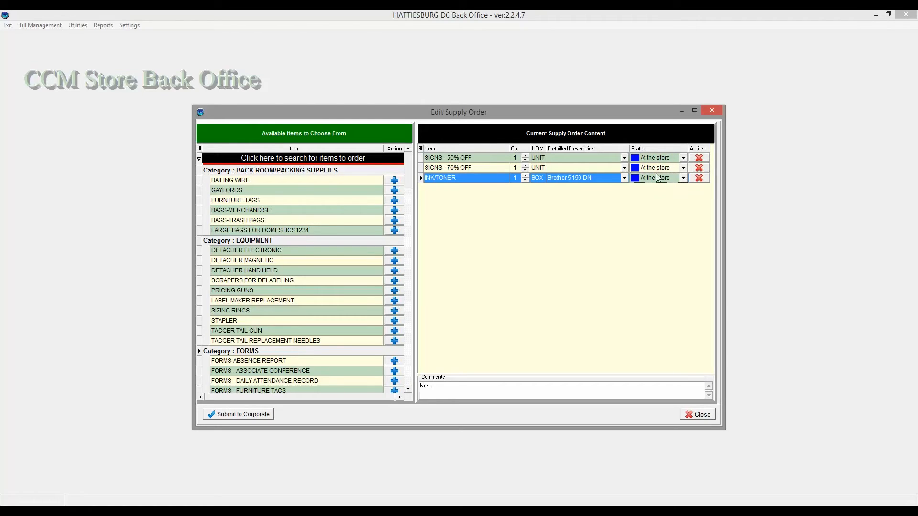
Step: Open the INK/TONER line's status options without changing them, then close the order editor
left_click(683, 179)
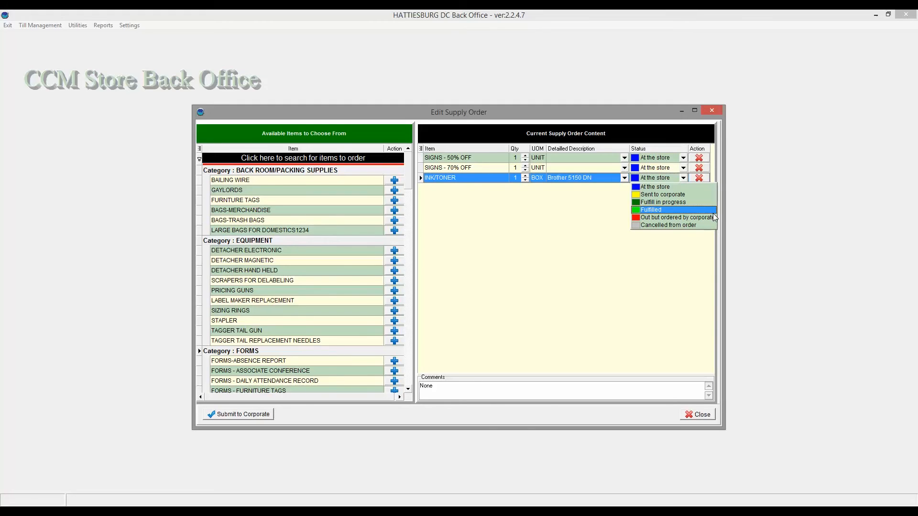
left_click(711, 238)
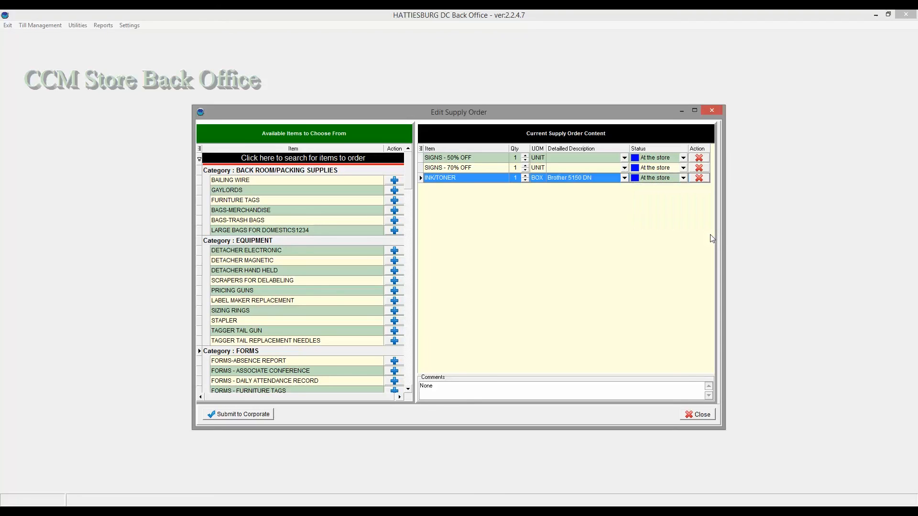
left_click(701, 415)
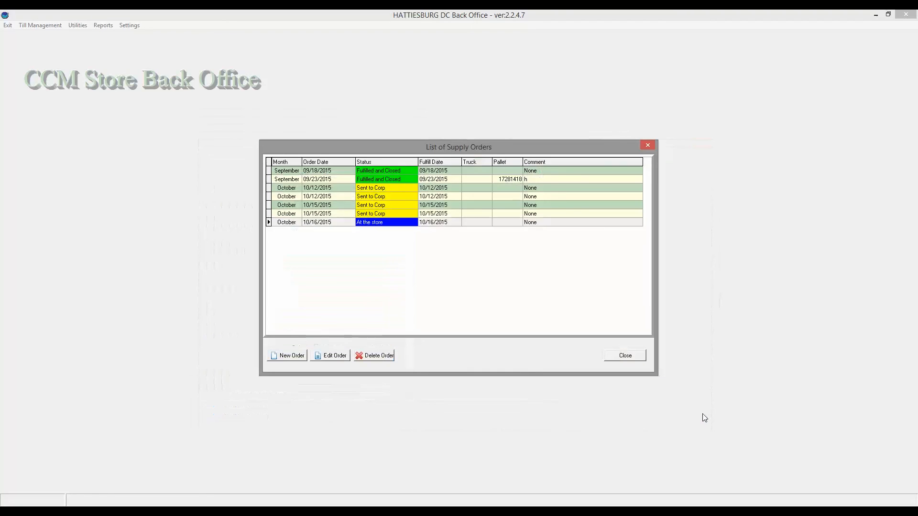
Step: Select the 09/23/2015 supply order in the list
left_click(407, 179)
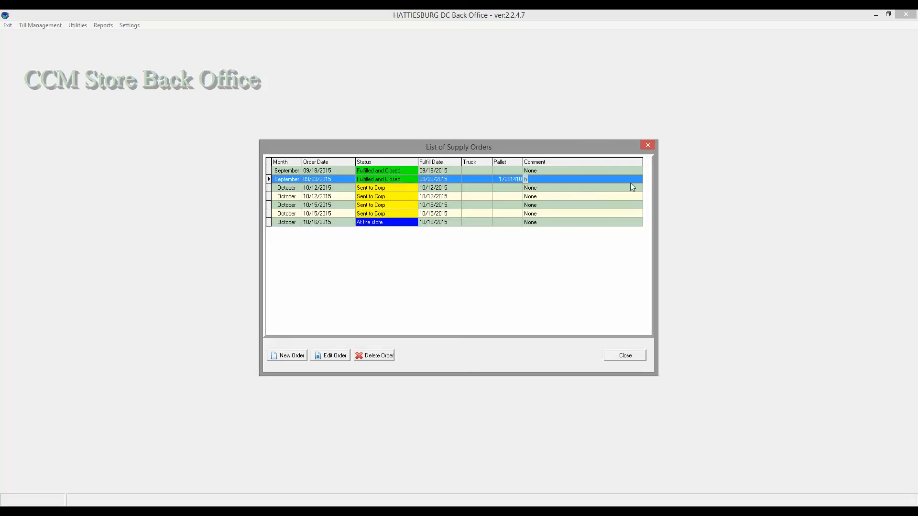